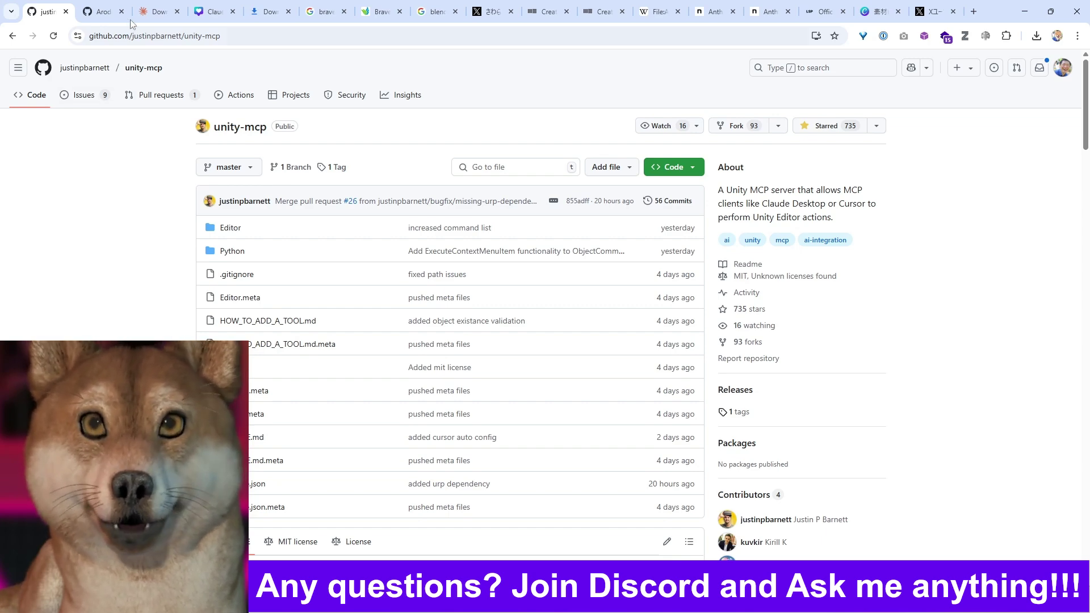
# Step: Switch to the browser tab showing the other UnityMCP repository
pyautogui.click(107, 14)
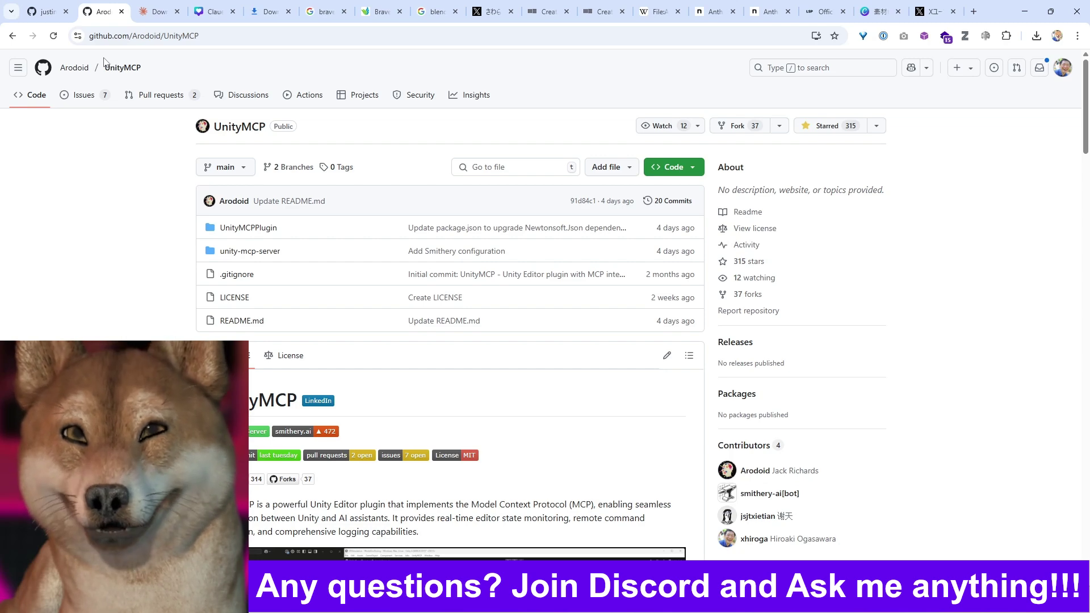
# Step: Go back to the unity-mcp repository tab after viewing Arodoid/UnityMCP
pyautogui.click(46, 12)
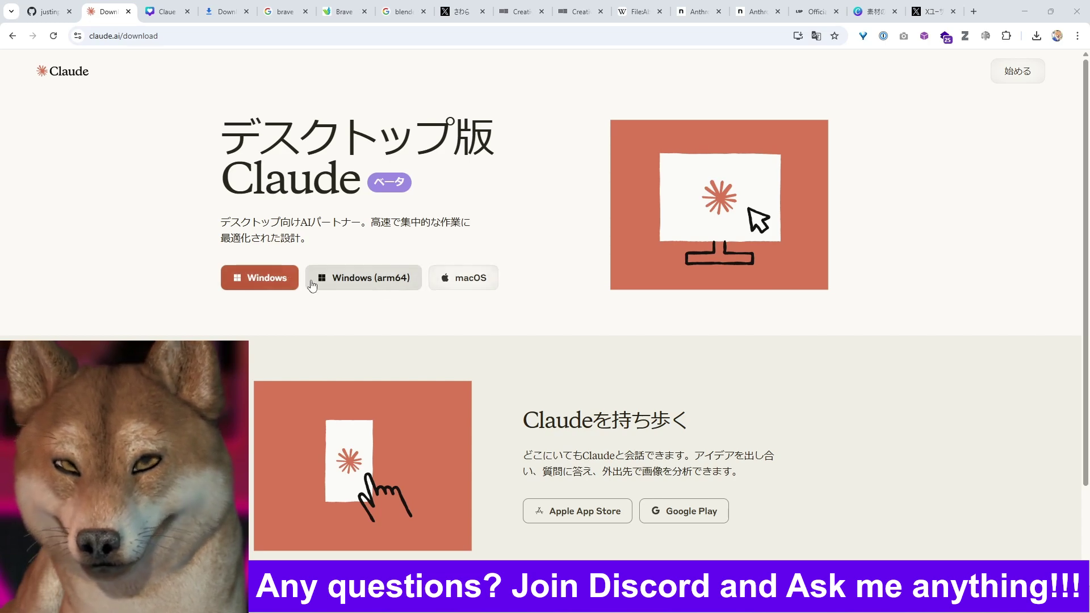
# Step: Download the Windows installer Claude-Setup-x64.exe and save it to Downloads
pyautogui.click(285, 281)
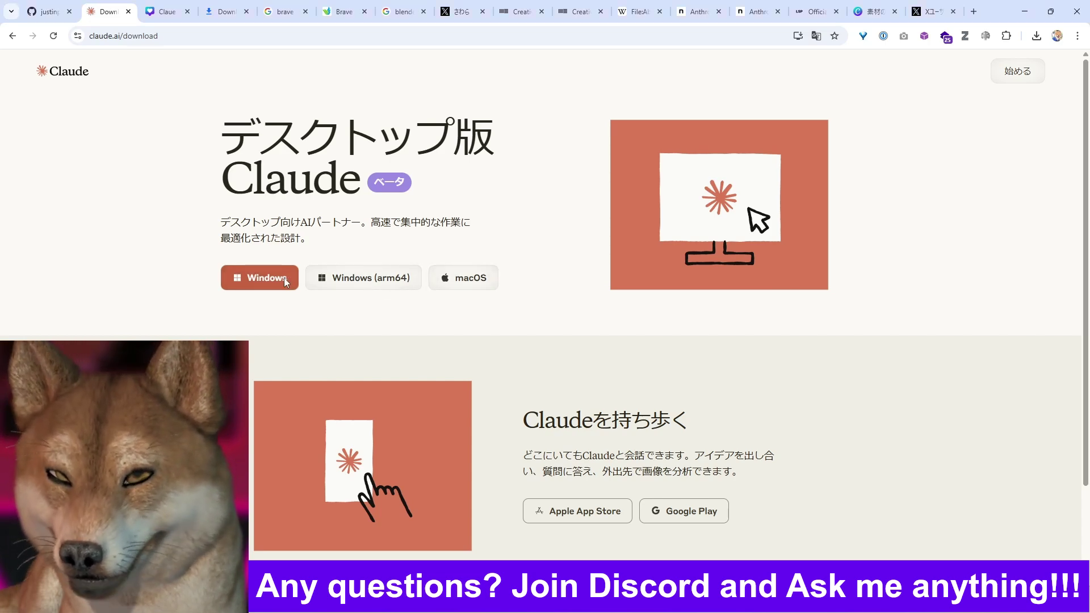
pyautogui.click(619, 401)
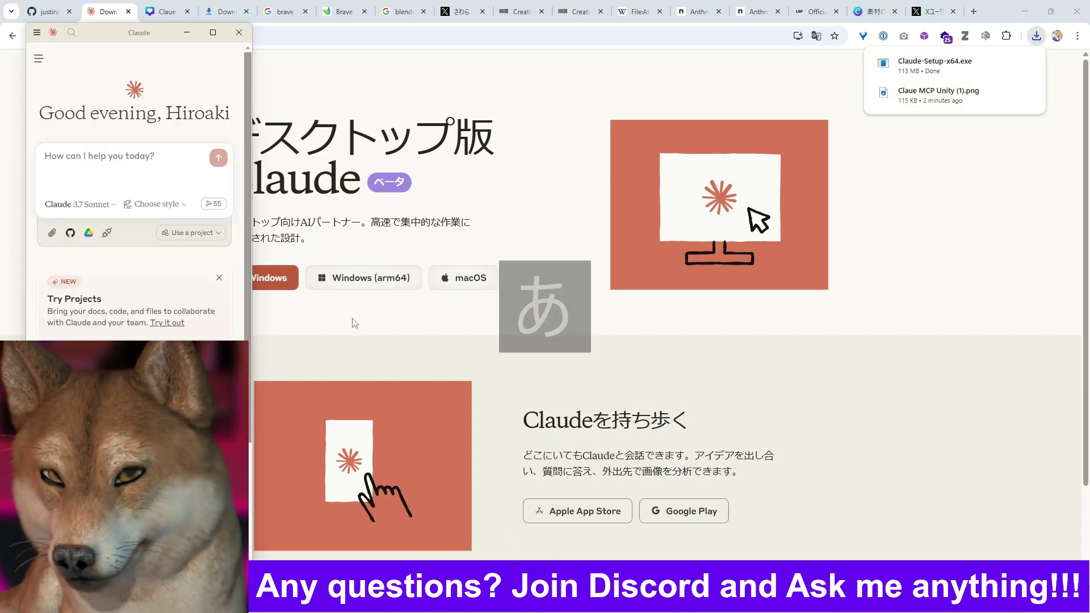
# Step: Widen the Claude window and enter the Japanese question 貴方の名前は何ですか？ in the prompt
pyautogui.moveTo(252, 293); pyautogui.dragTo(500, 304)
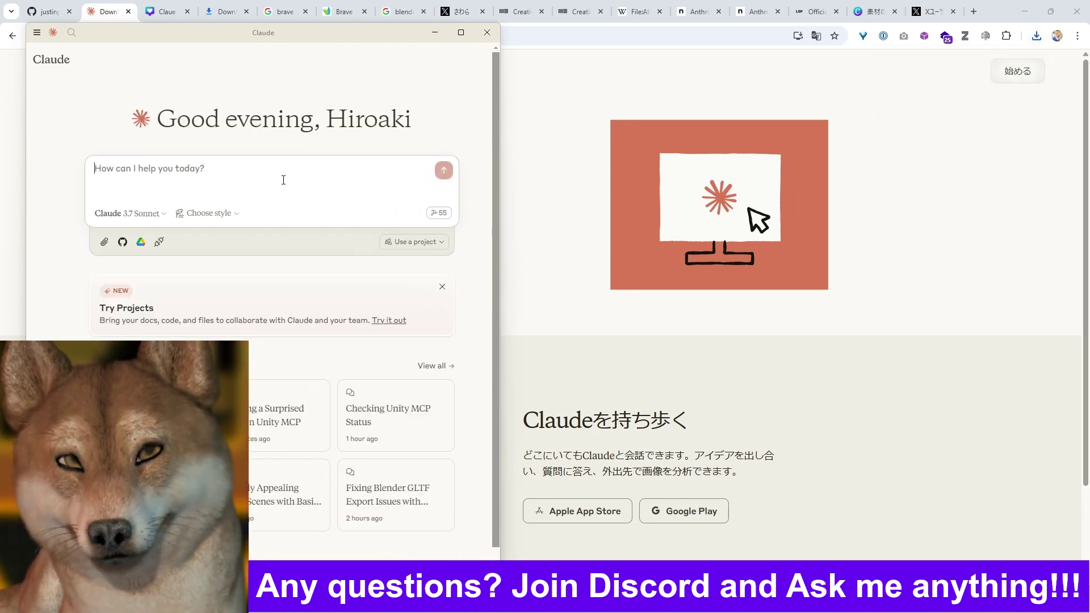
pyautogui.write('anatanonamaehan')
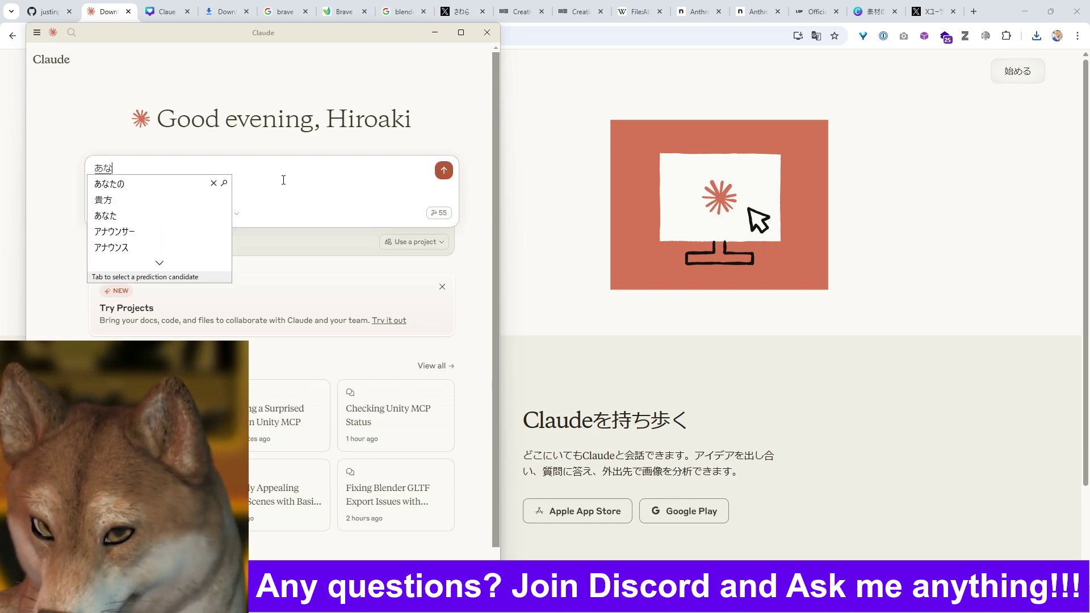
pyautogui.write('anidesuka')
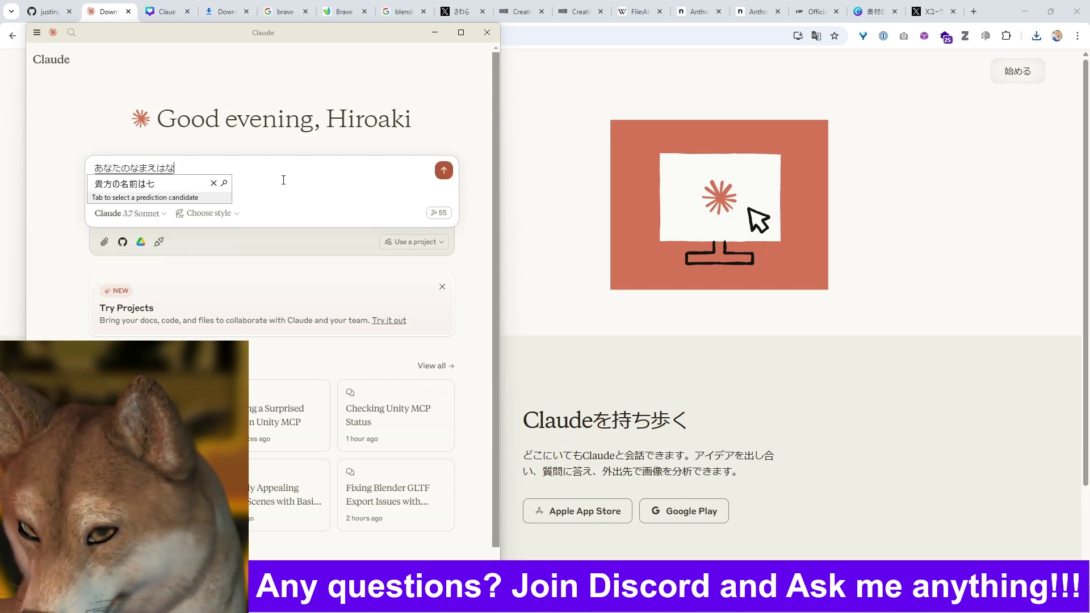
pyautogui.press('space')
pyautogui.press('Return')
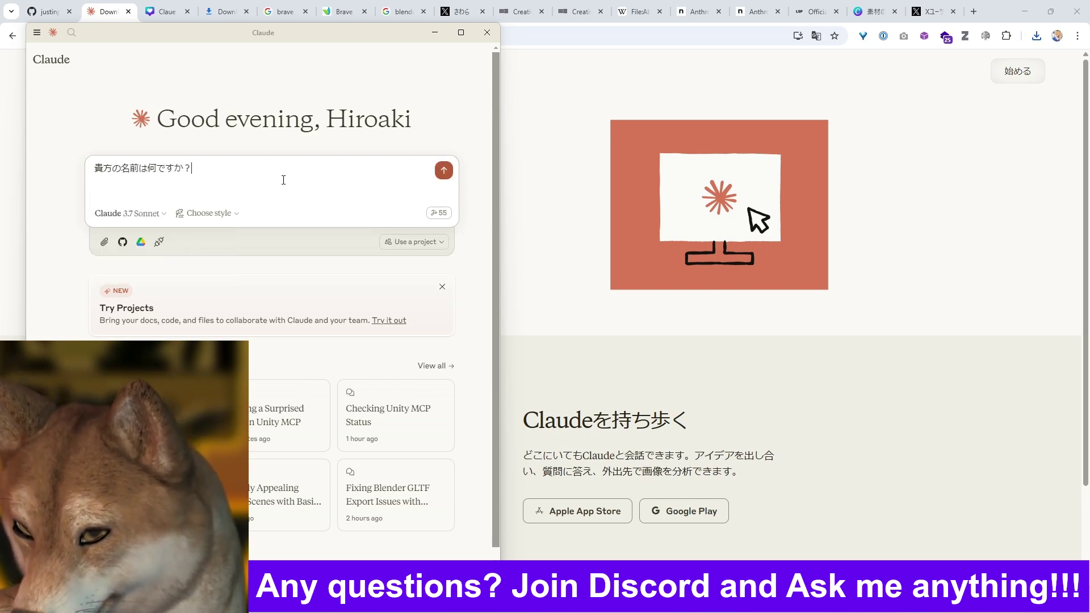
# Step: Move the question out of Claude's prompt and paste it into DeepL, replacing the old source text
pyautogui.hotkey('ctrl', 'a')
pyautogui.press('BackSpace')
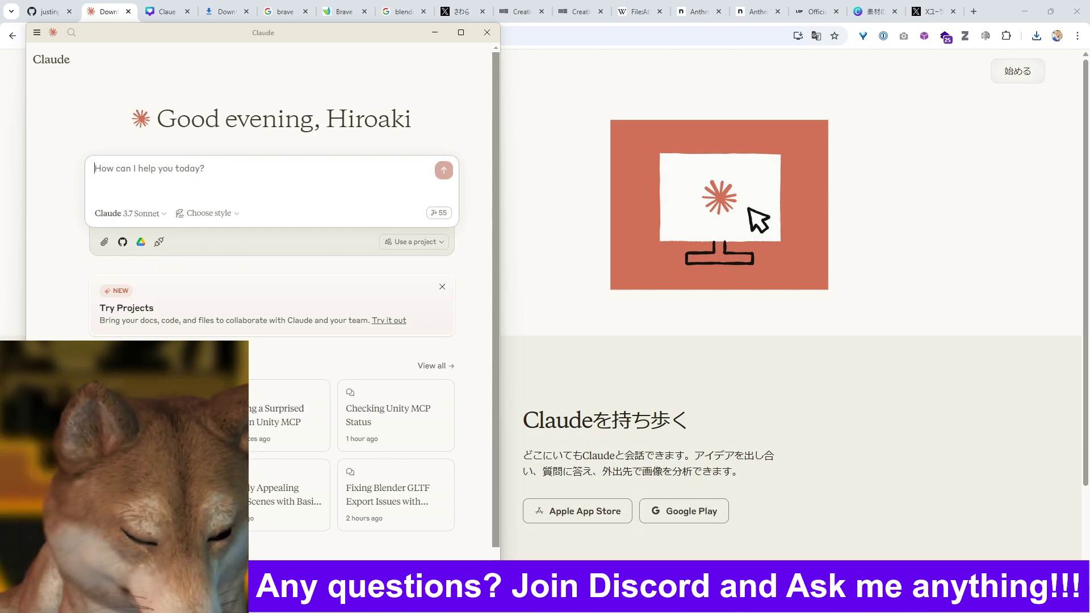
pyautogui.hotkey('ctrl', 'c')
pyautogui.hotkey('ctrl', 'c')
pyautogui.hotkey('ctrl', 'a')
pyautogui.hotkey('ctrl', 'v')
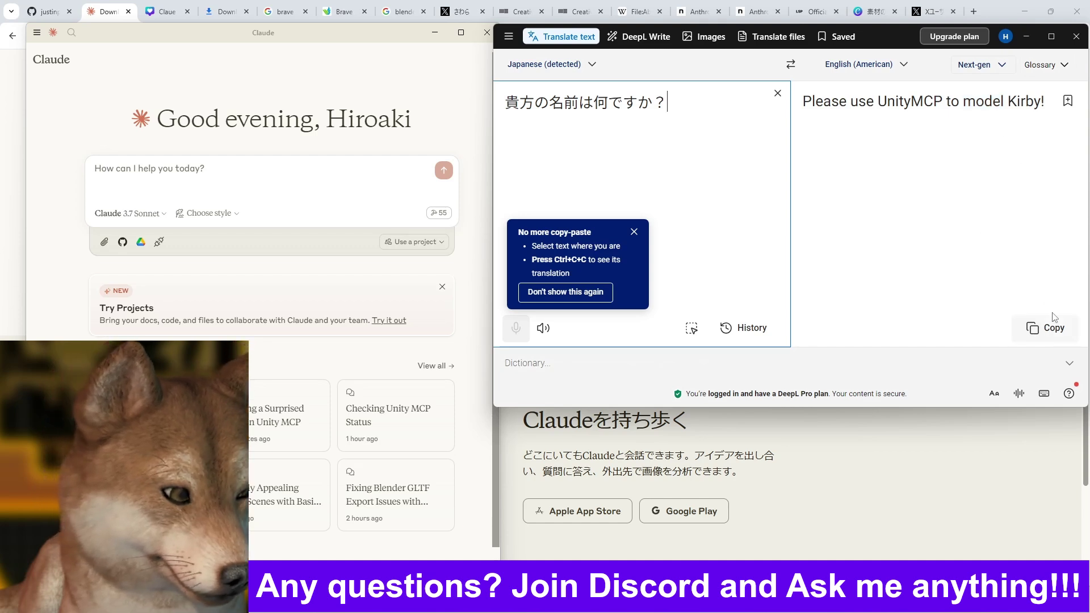
# Step: Paste DeepL's English translation 'What is your name?' into Claude's prompt box
pyautogui.click(319, 188)
pyautogui.hotkey('ctrl', 'v')
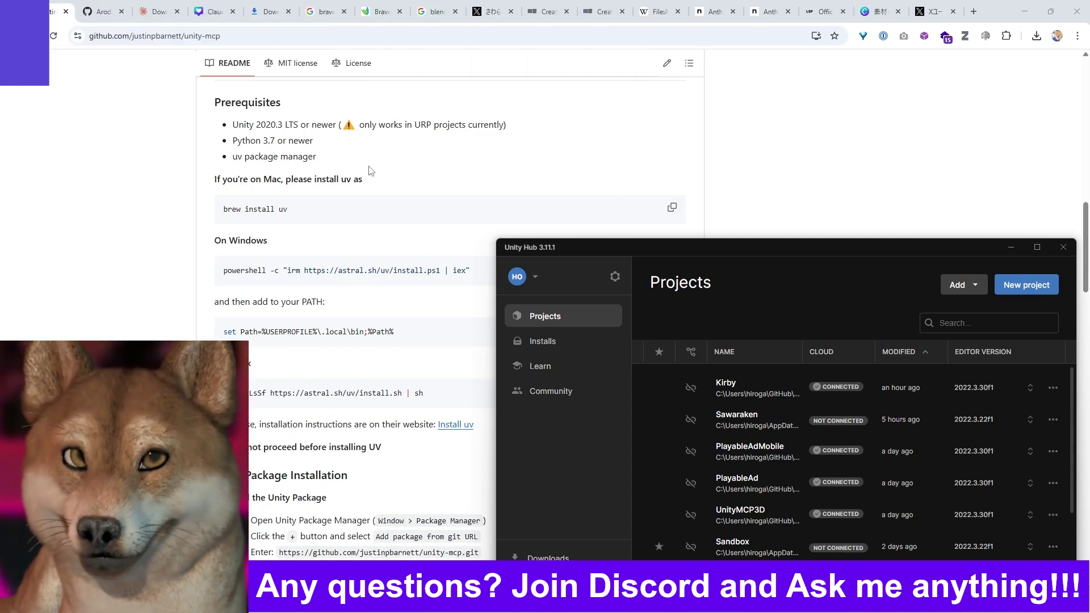
pyautogui.click(369, 169)
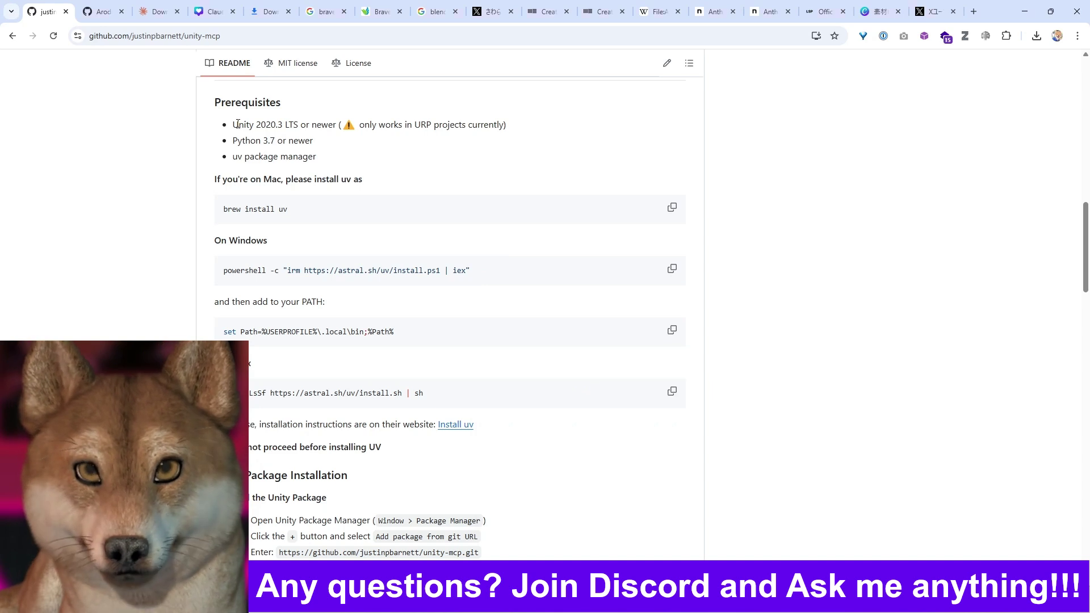
pyautogui.moveTo(233, 124); pyautogui.dragTo(333, 126)
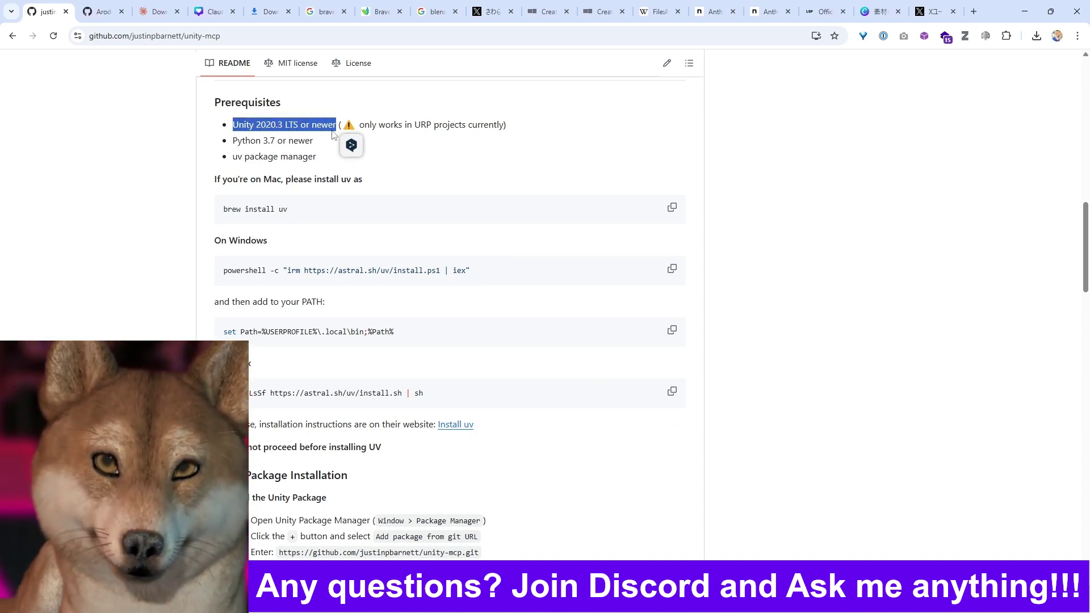
pyautogui.click(320, 128)
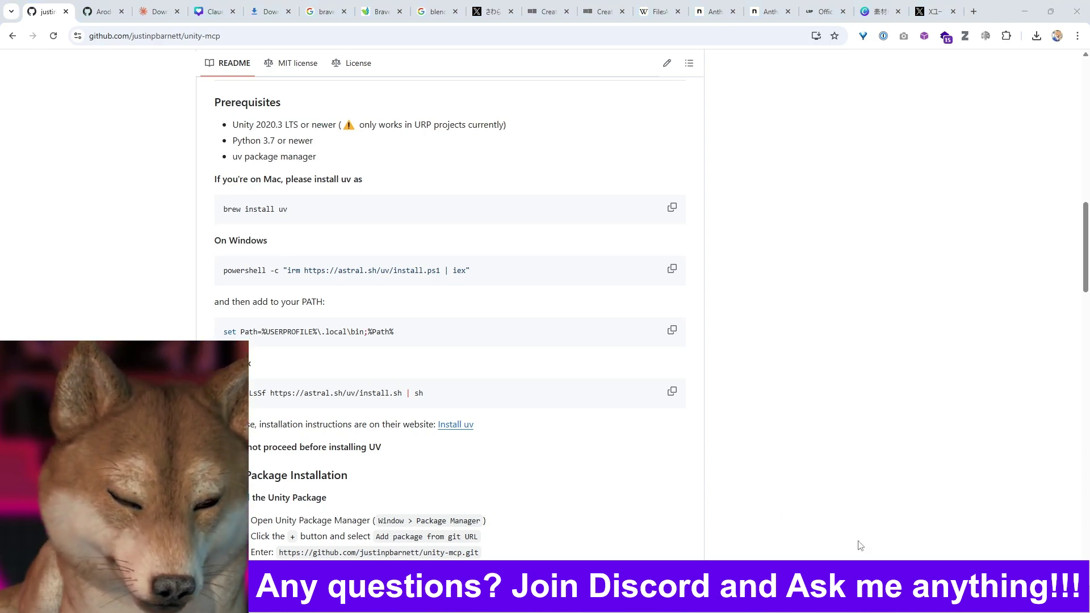
pyautogui.click(832, 455)
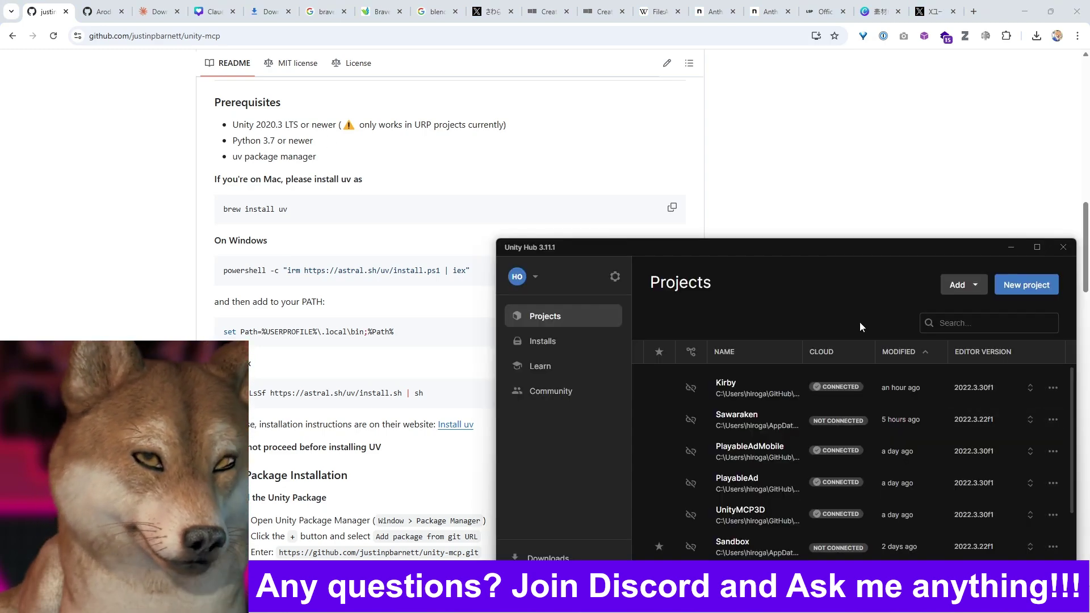
# Step: Create a Universal 3D project named Unity-MCP-Demo and bring its editor window forward
pyautogui.click(1022, 285)
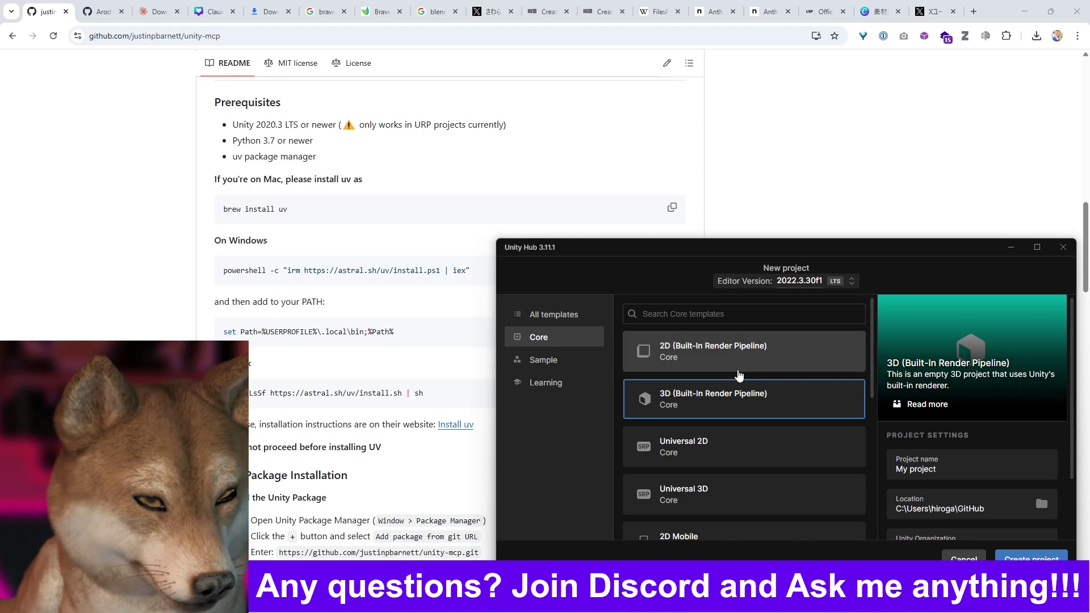
pyautogui.click(738, 506)
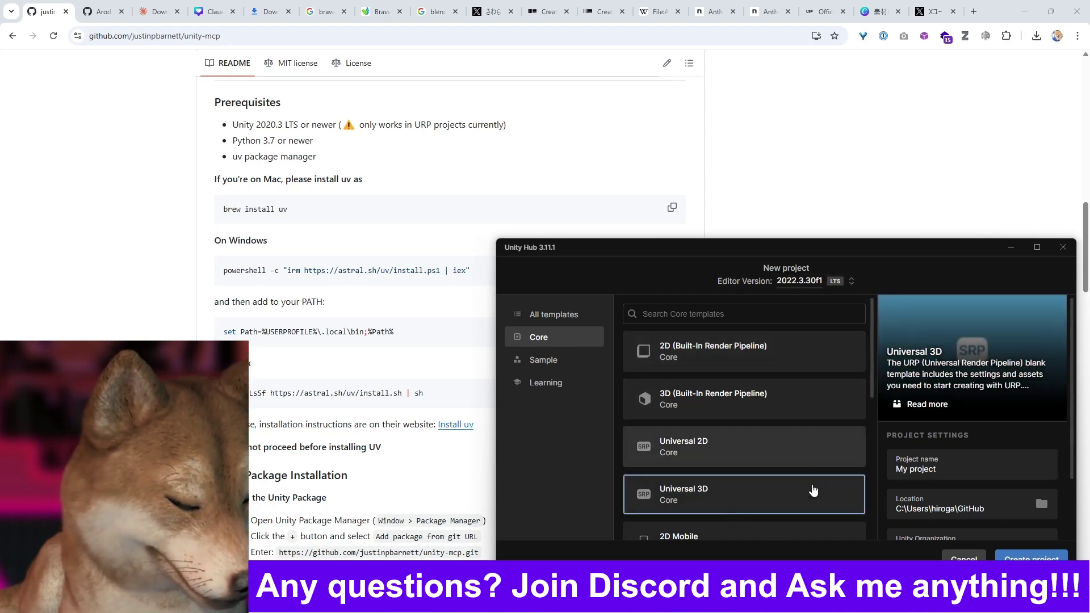
pyautogui.click(933, 469)
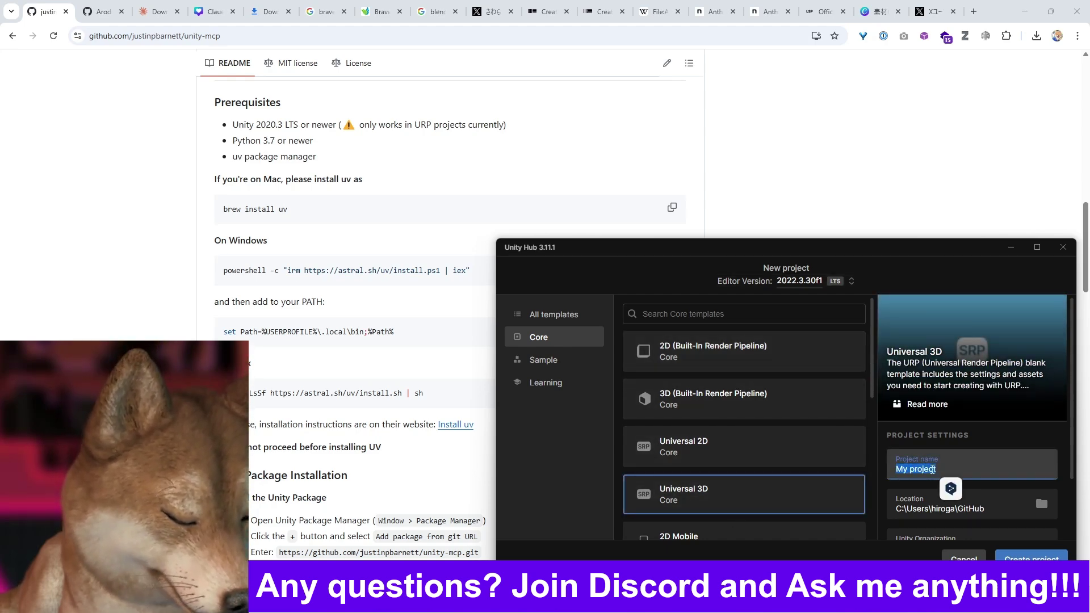
pyautogui.scroll(-1, 1000, 470)
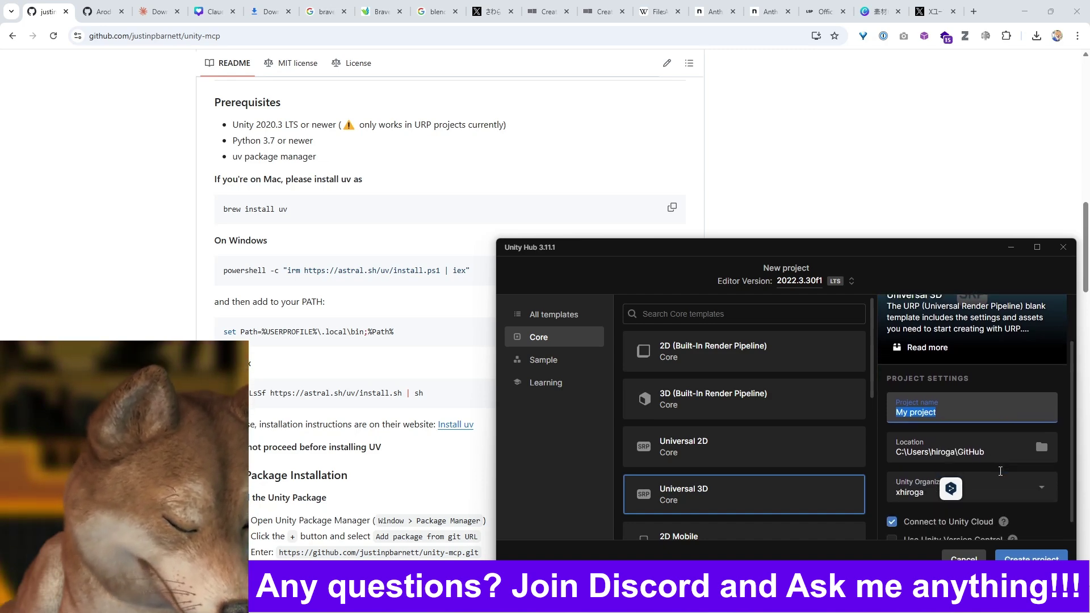
pyautogui.write('Un')
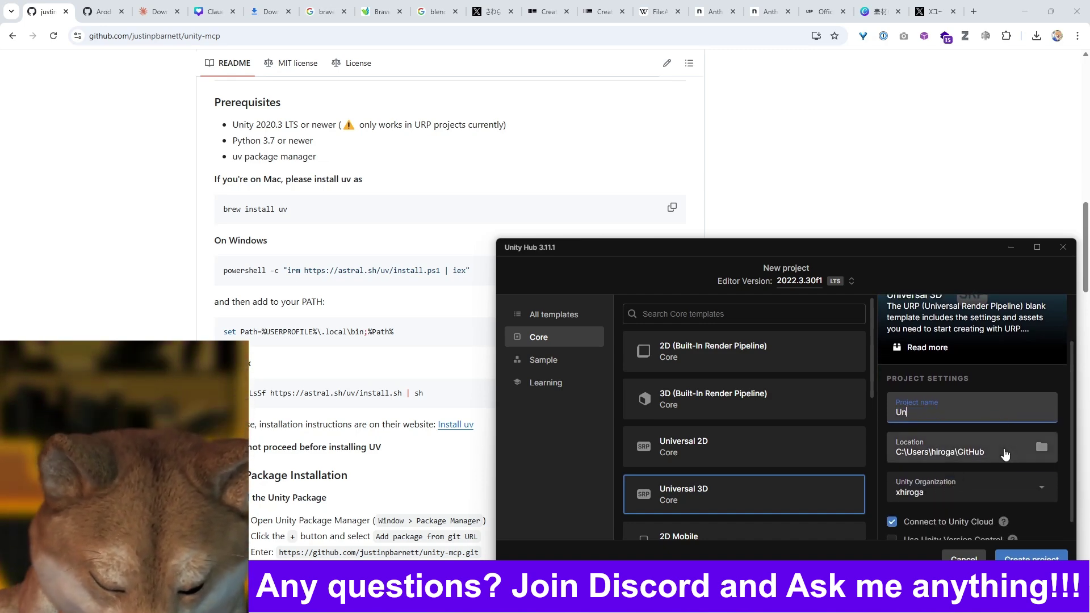
pyautogui.write('ityMCP')
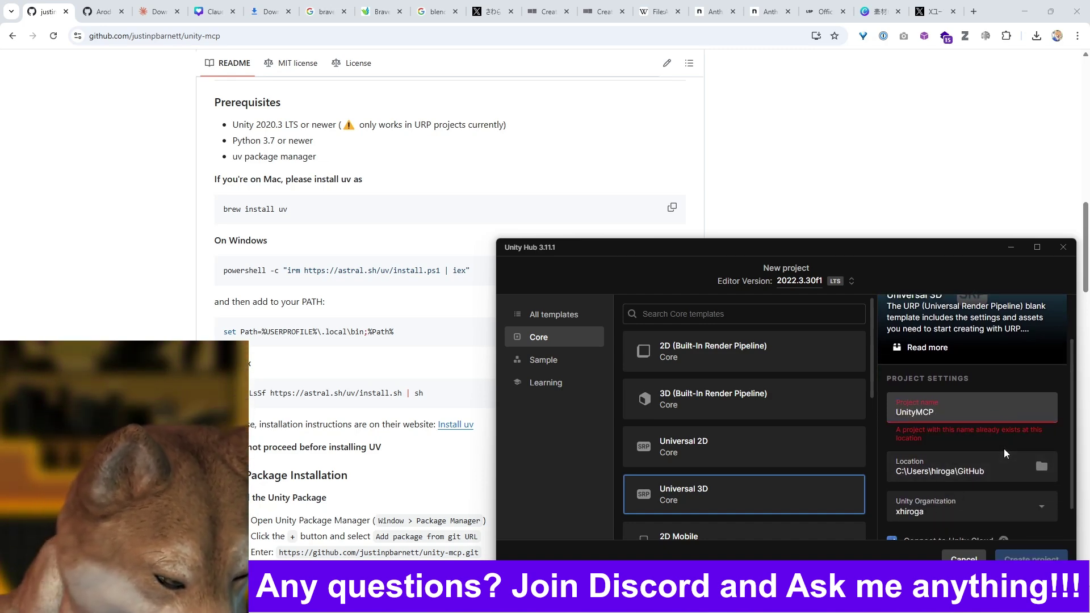
pyautogui.press('BackSpace')
pyautogui.press('BackSpace')
pyautogui.press('BackSpace')
pyautogui.write('-MCP-Demo')
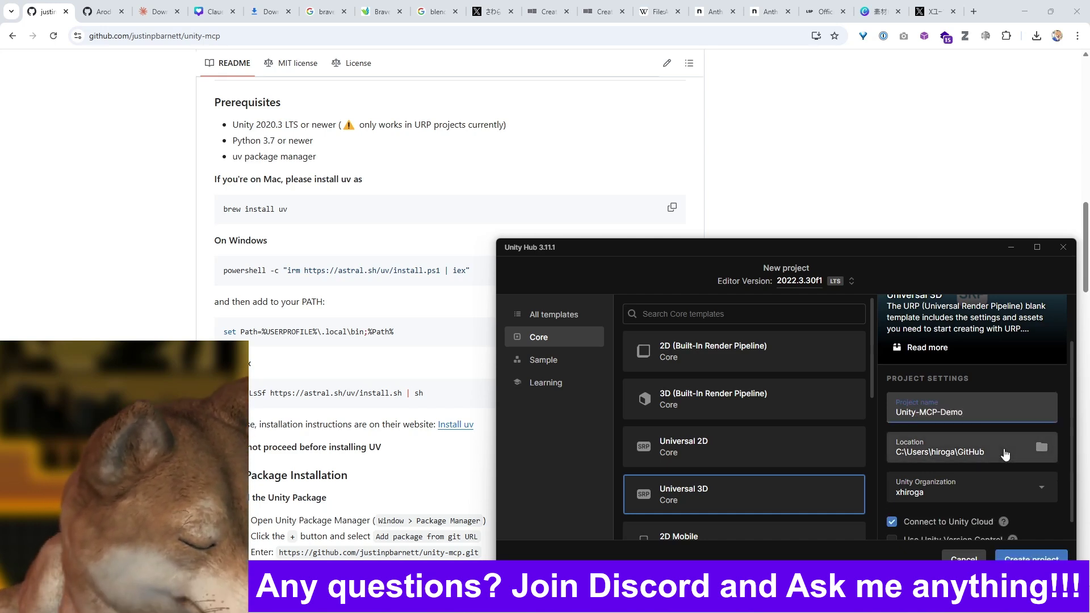
pyautogui.click(1030, 559)
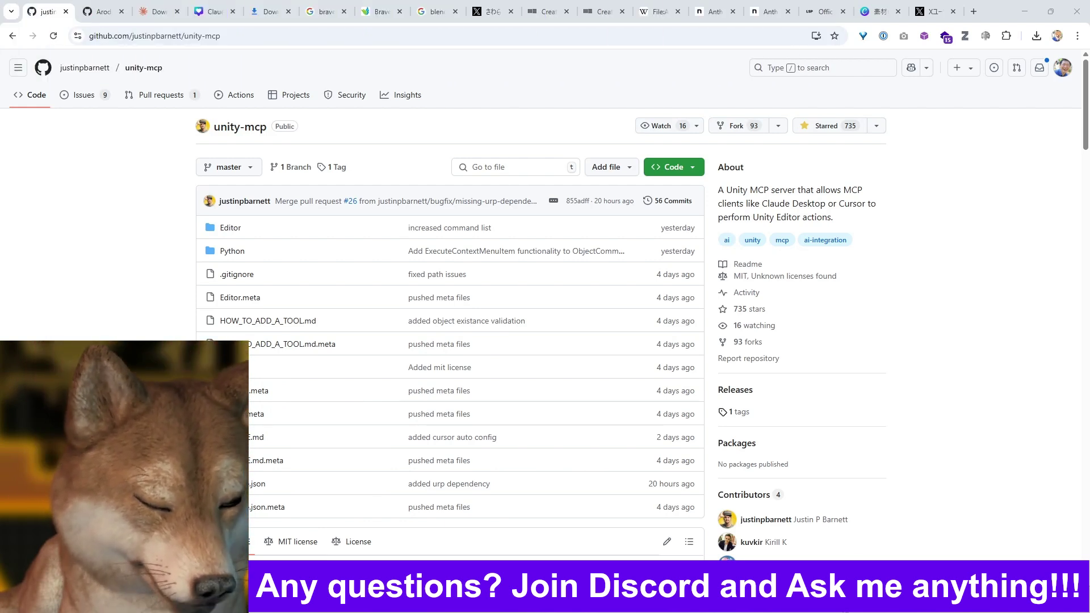
pyautogui.click(908, 546)
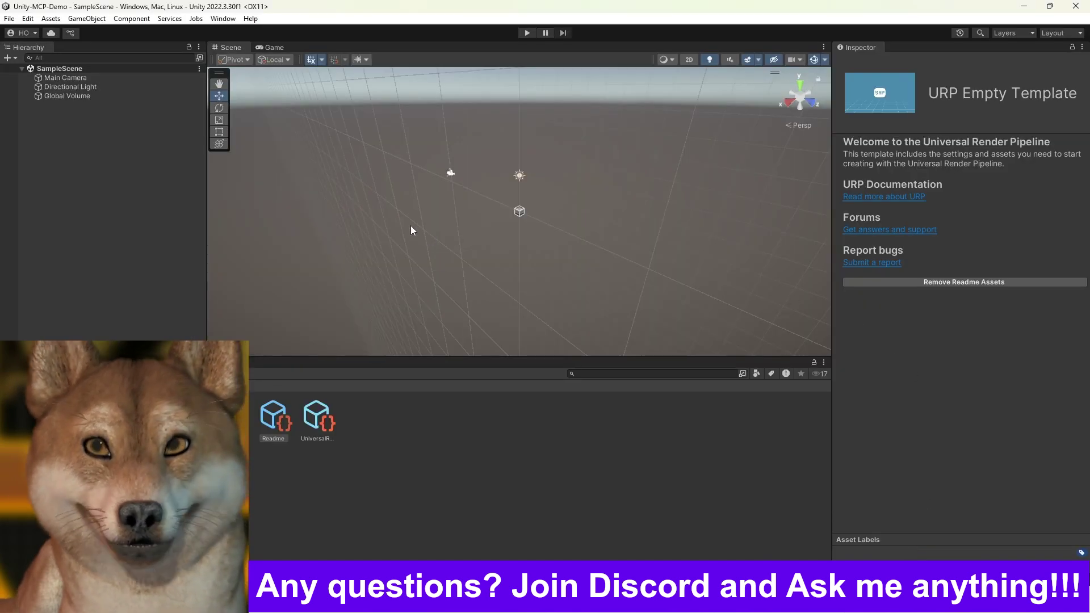
# Step: Open Window > Package Manager and copy the unity-mcp repository URL from GitHub's address bar
pyautogui.click(221, 19)
pyautogui.click(273, 227)
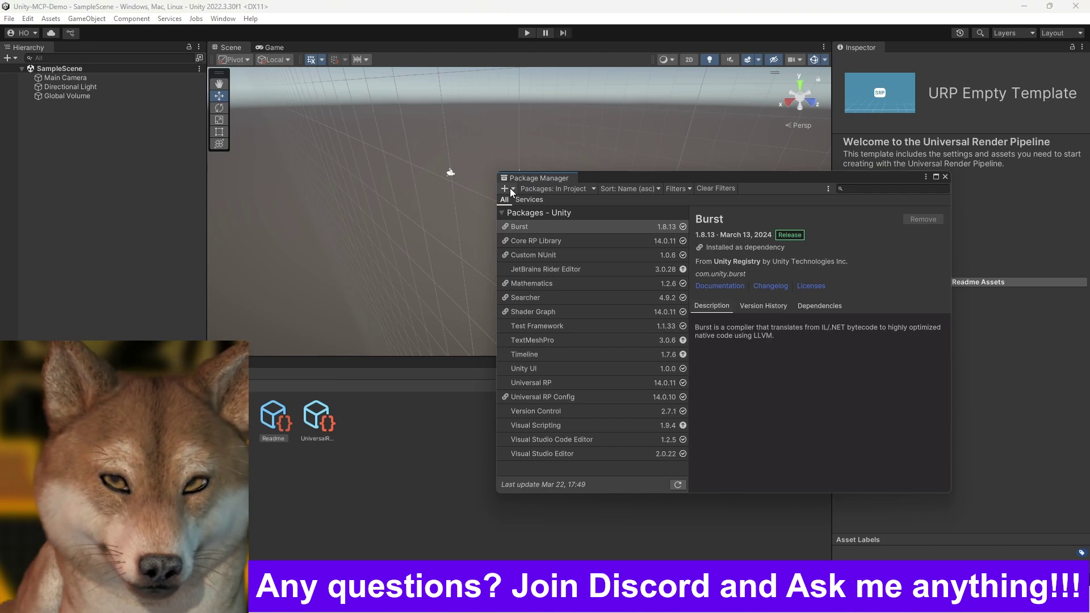
pyautogui.moveTo(497, 601)
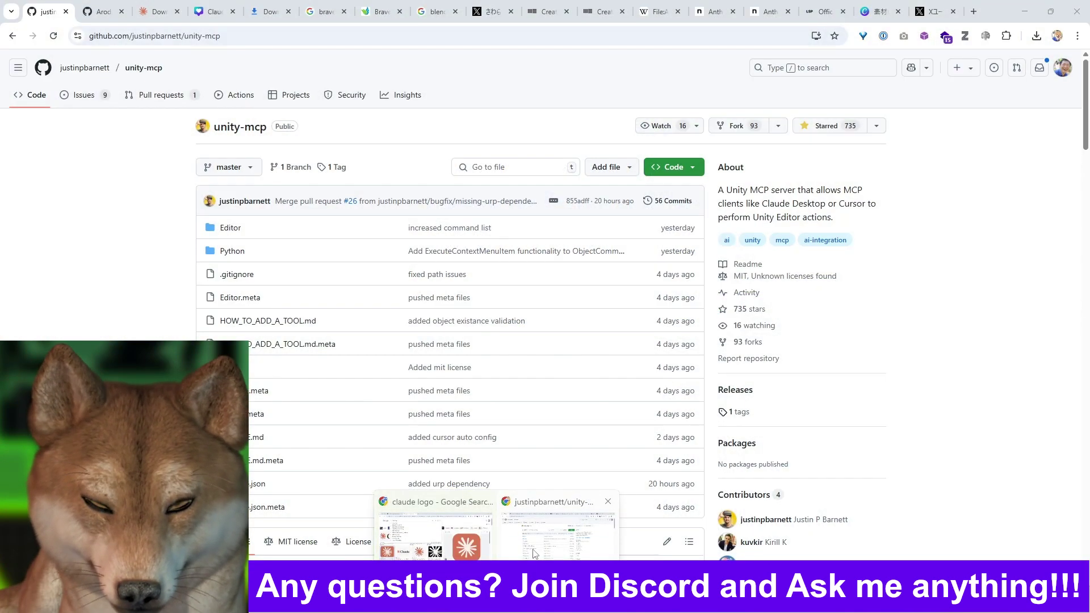
pyautogui.click(528, 531)
pyautogui.doubleClick(248, 37)
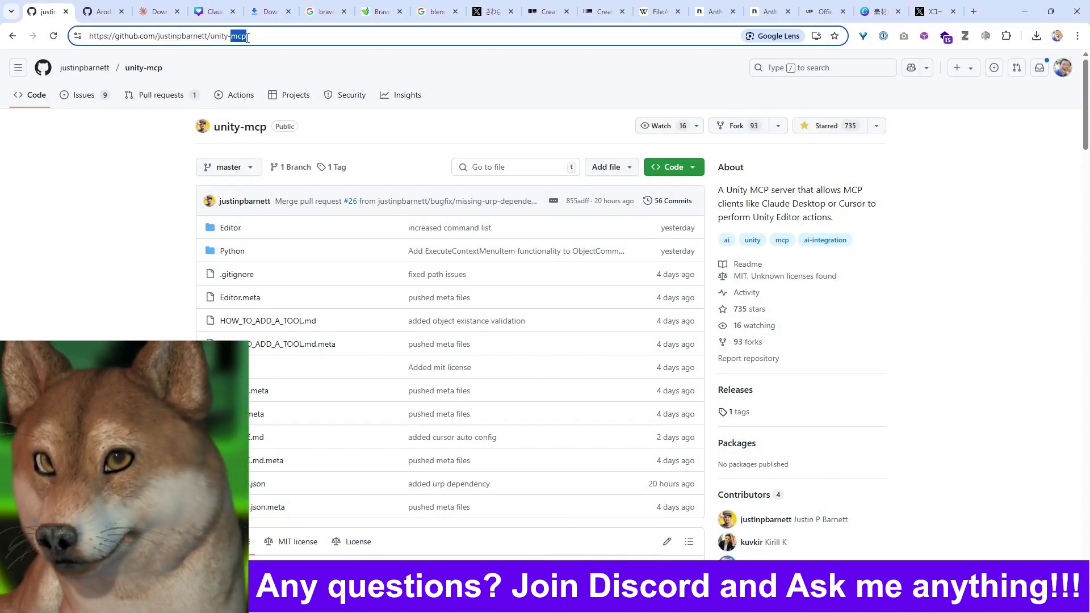
pyautogui.click(251, 38)
pyautogui.write('cc')
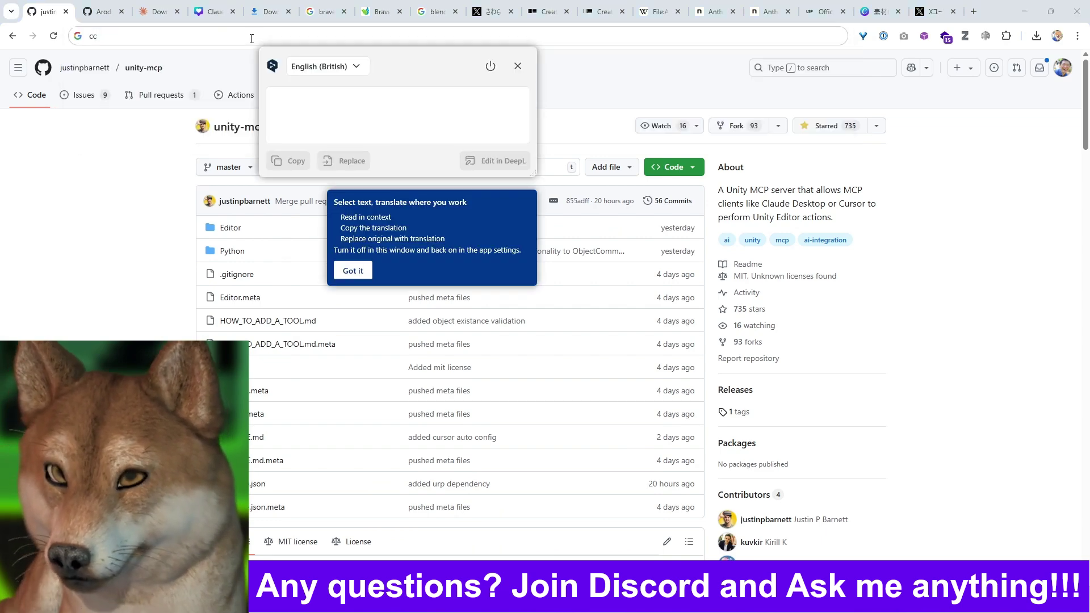
pyautogui.press('Escape')
pyautogui.hotkey('ctrl', 'c')
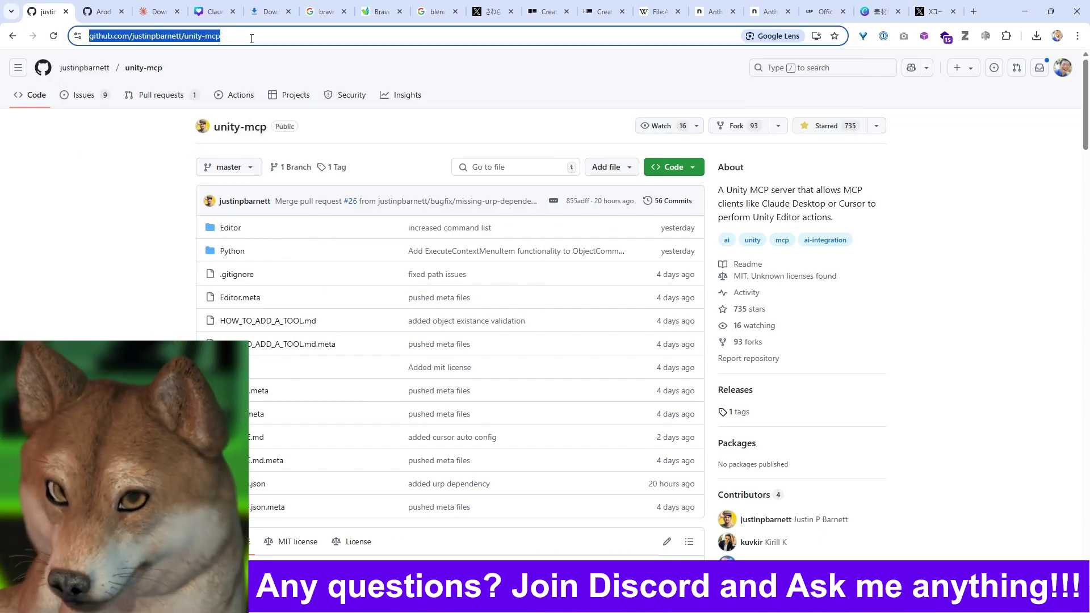
pyautogui.hotkey('alt', 'Tab')
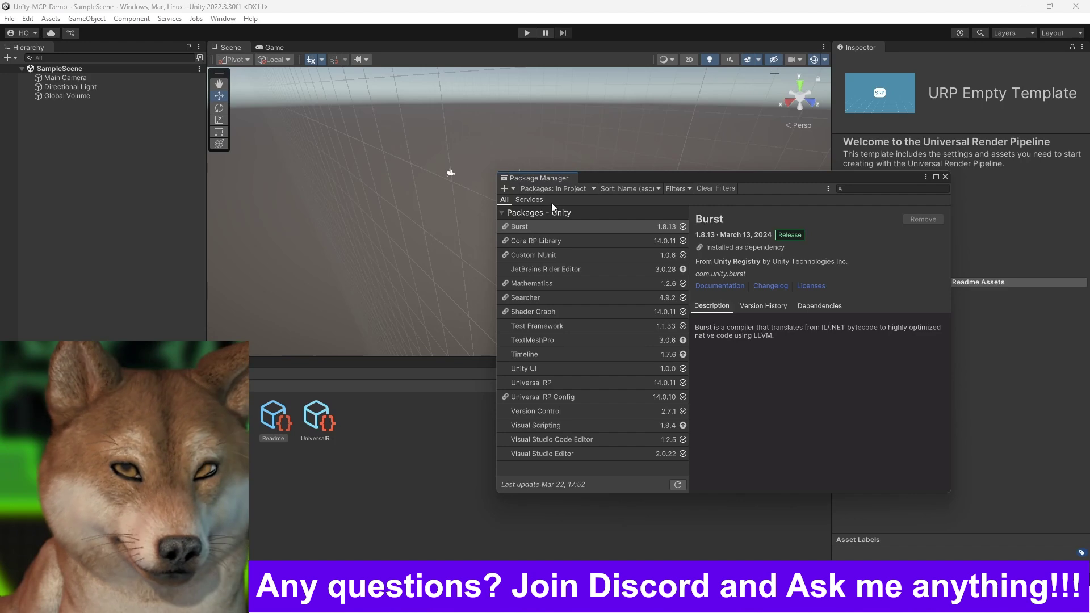
pyautogui.click(513, 189)
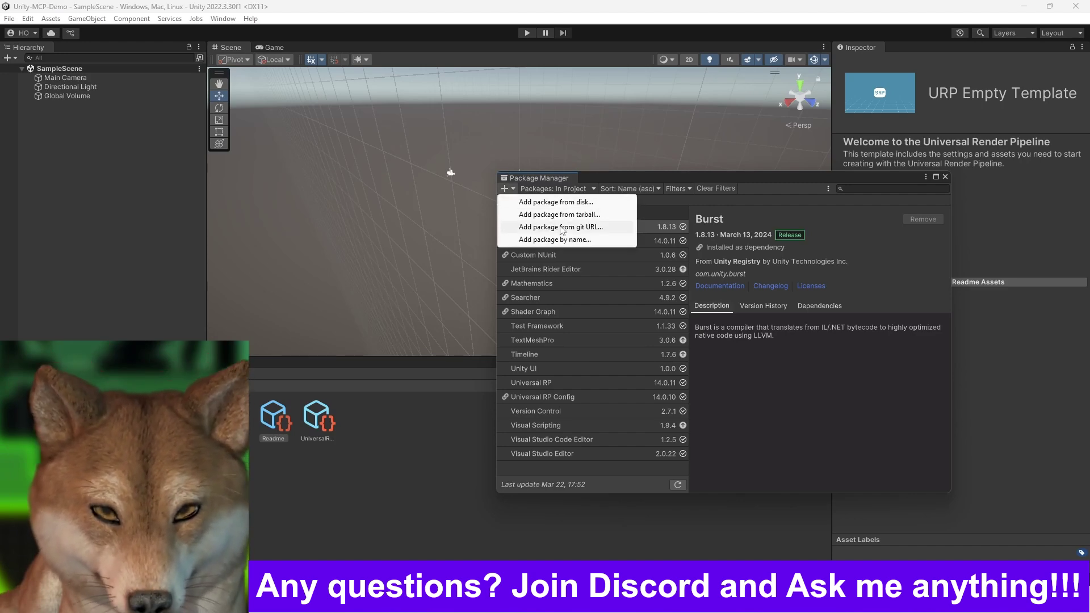
pyautogui.click(612, 227)
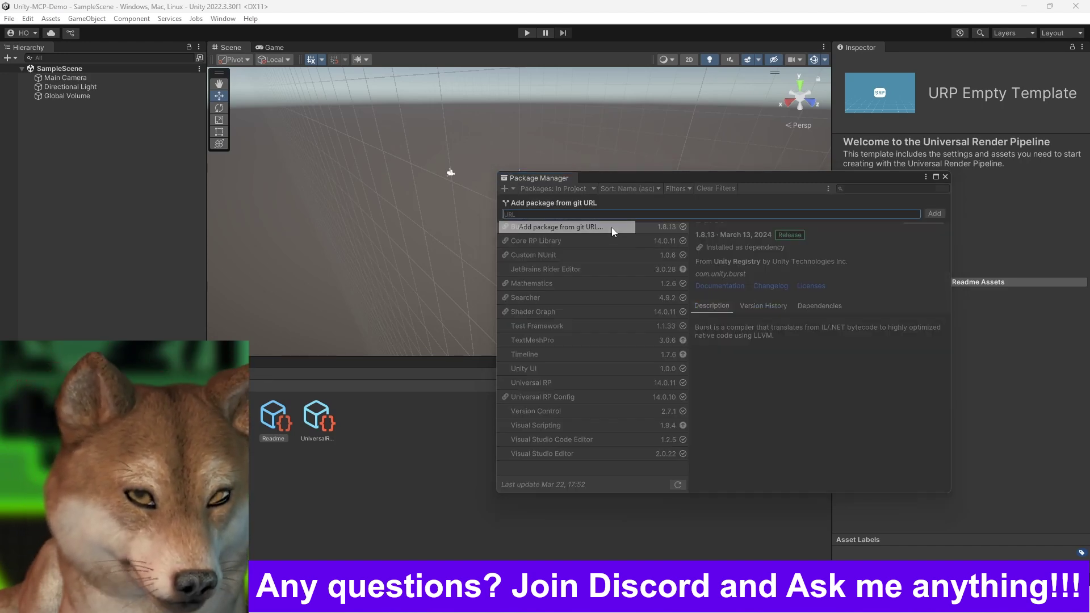
pyautogui.hotkey('ctrl', 'v')
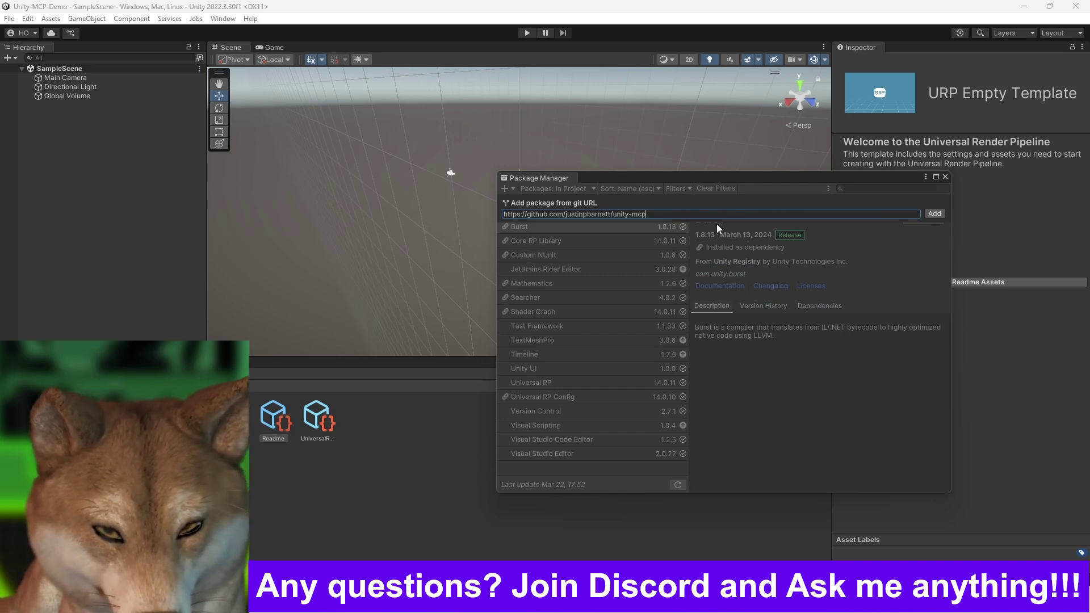
pyautogui.write('.git')
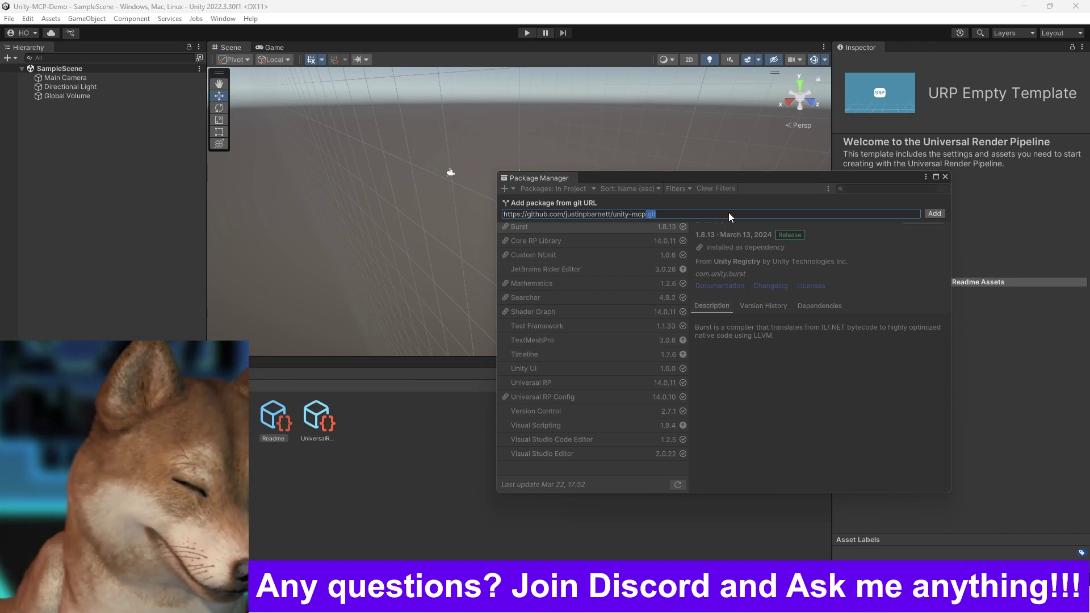
pyautogui.click(940, 214)
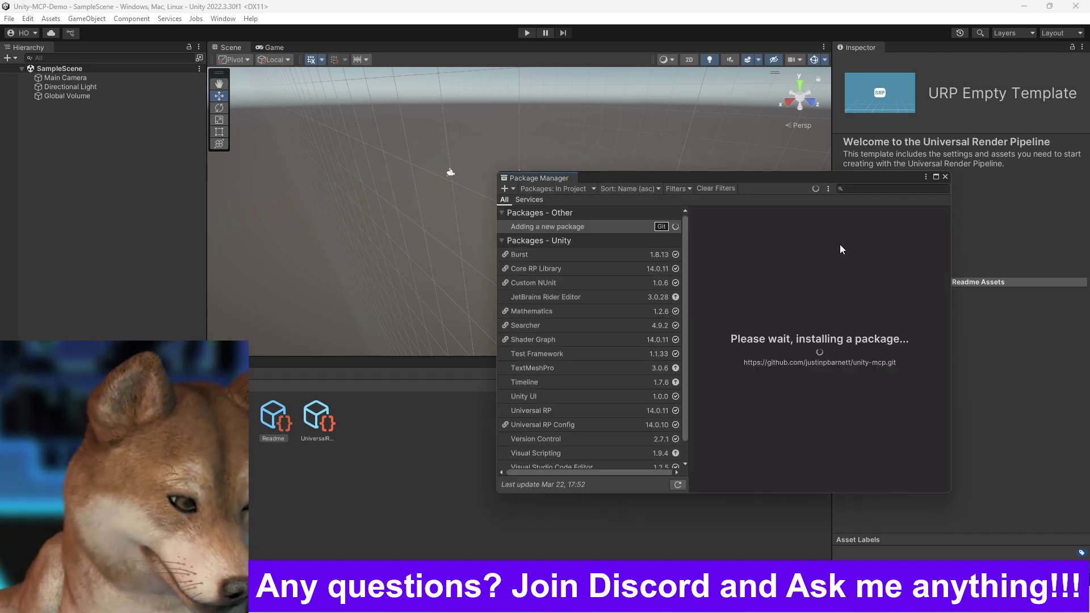